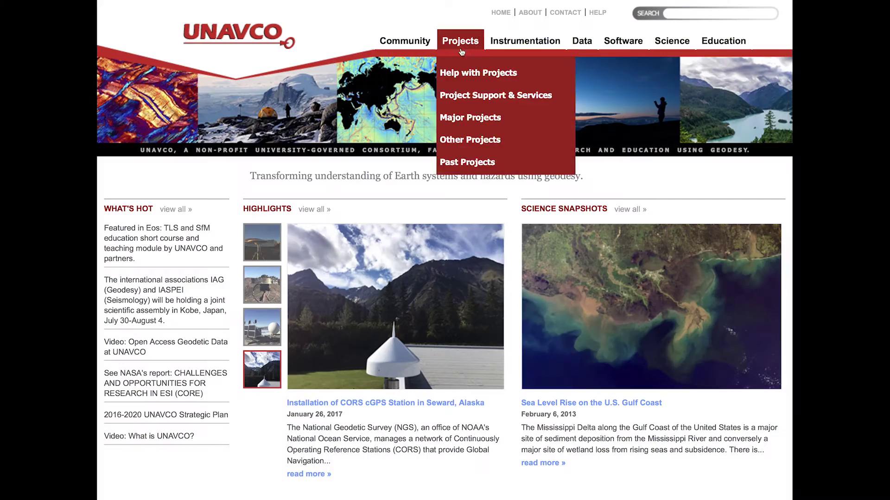
Step: Show the Data tab's dropdown of data categories on the UNAVCO homepage
{"action": "mouse_move", "coordinate": [582, 41]}
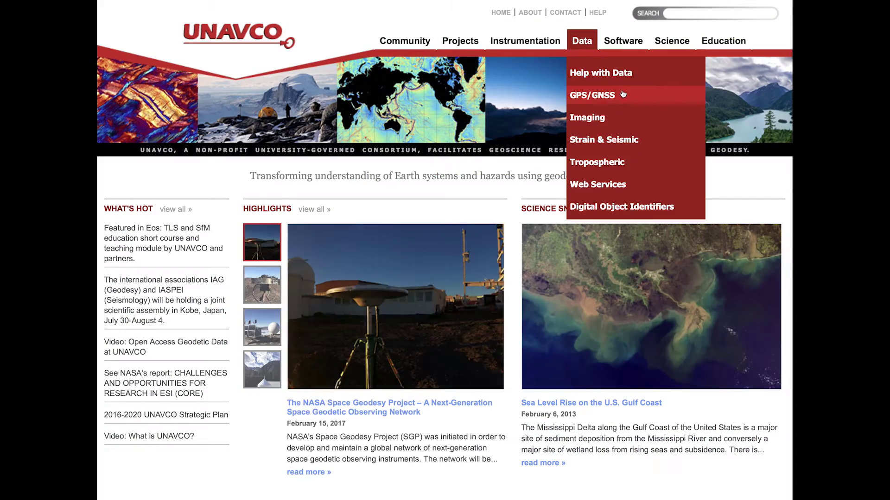
Step: Go from Data > GPS/GNSS into Data Archive Interface v2, skipping the welcome screen
{"action": "left_click", "coordinate": [623, 95]}
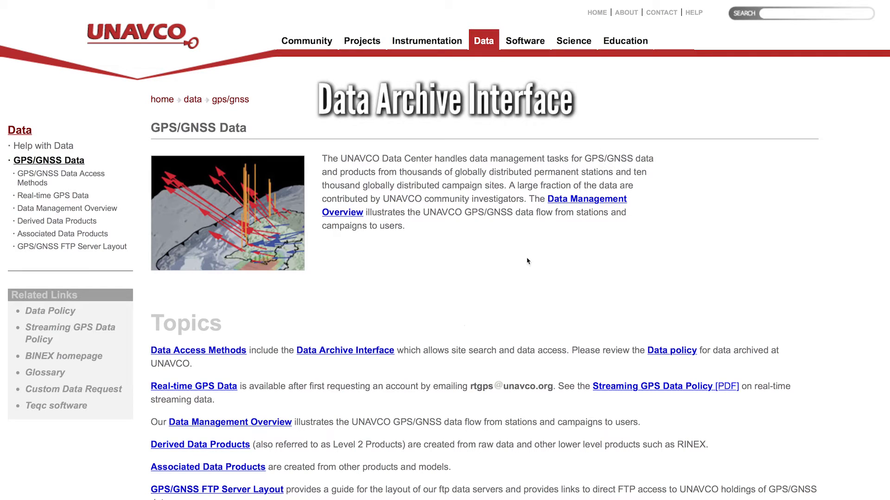
{"action": "left_click", "coordinate": [388, 352]}
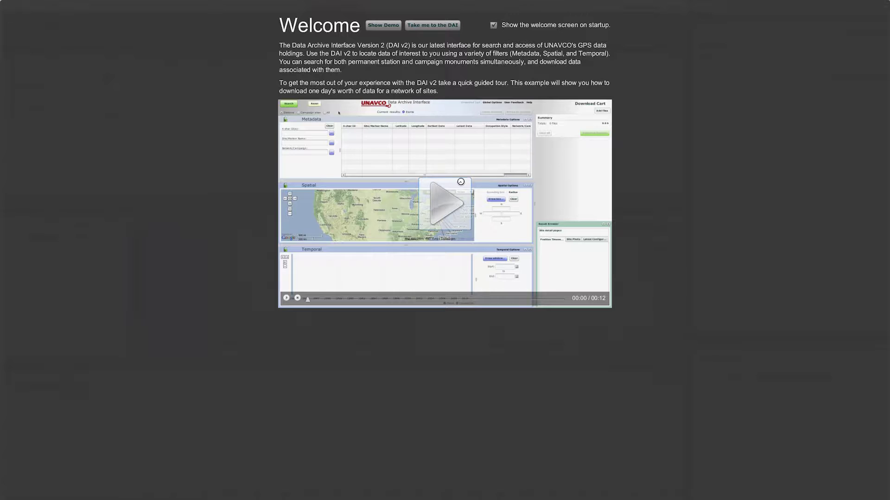
{"action": "left_click", "coordinate": [444, 26]}
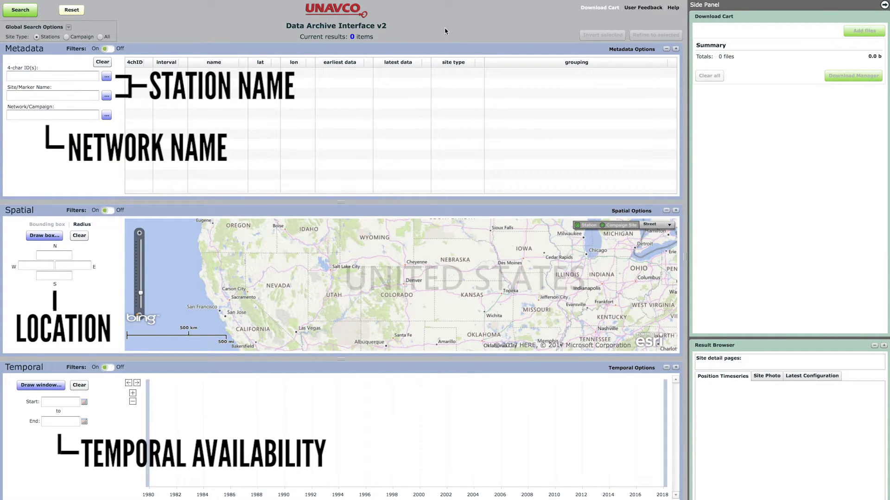
Step: Search 4-char IDs for P57 and preview position plots of the first few matching stations
{"action": "left_click", "coordinate": [96, 77]}
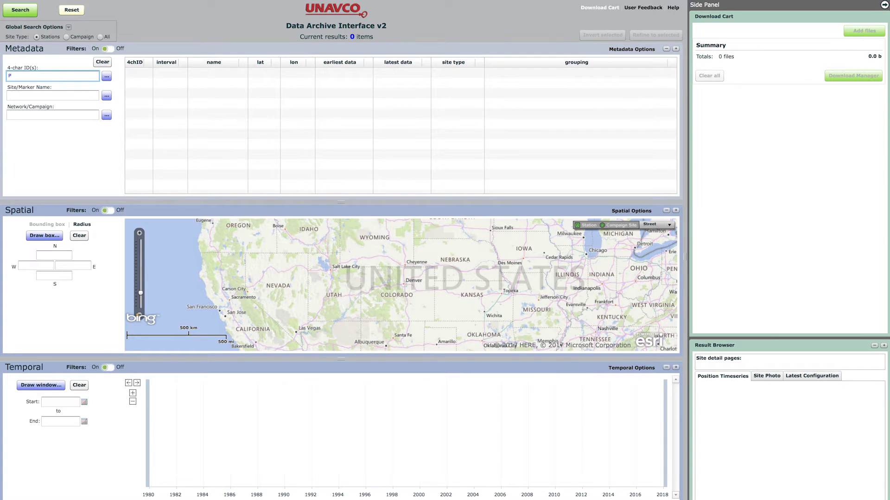
{"action": "key", "text": "Return"}
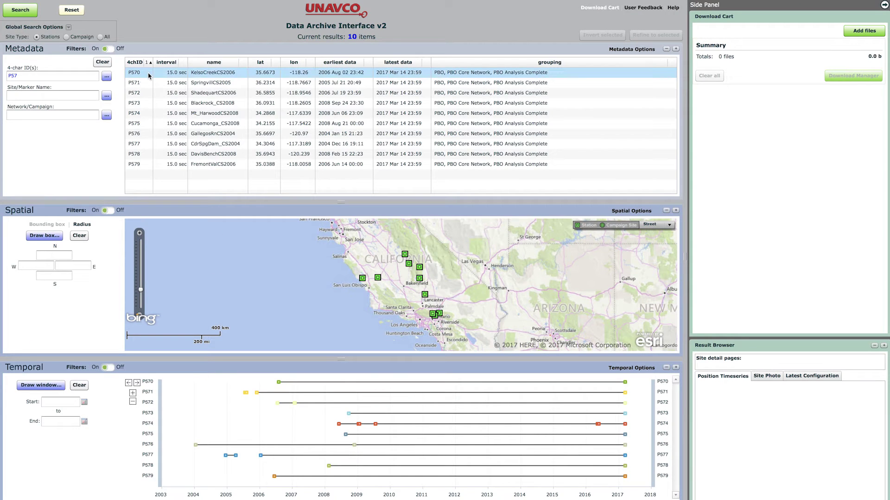
{"action": "left_click", "coordinate": [149, 82]}
{"action": "left_click", "coordinate": [148, 92]}
{"action": "left_click", "coordinate": [147, 103]}
{"action": "left_click", "coordinate": [147, 114]}
{"action": "left_click", "coordinate": [146, 97]}
Step: View P571's site details, position time series and station overview page, then close it
{"action": "double_click", "coordinate": [146, 83]}
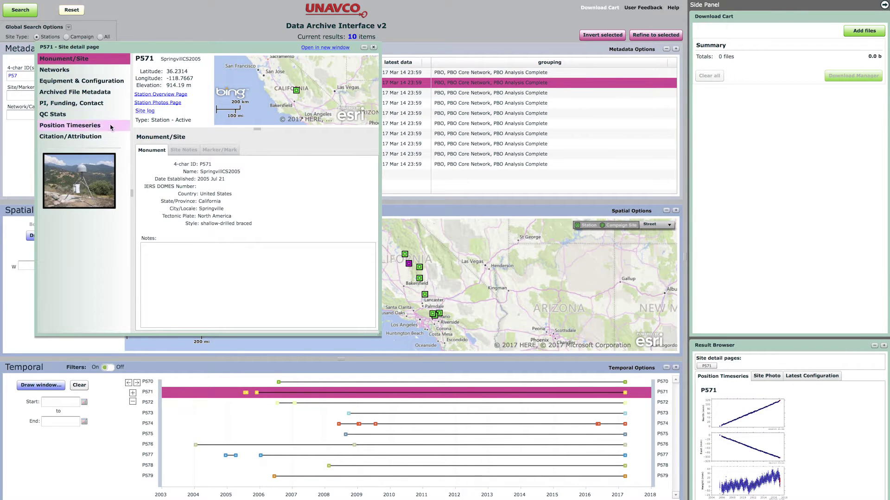
{"action": "left_click", "coordinate": [112, 126]}
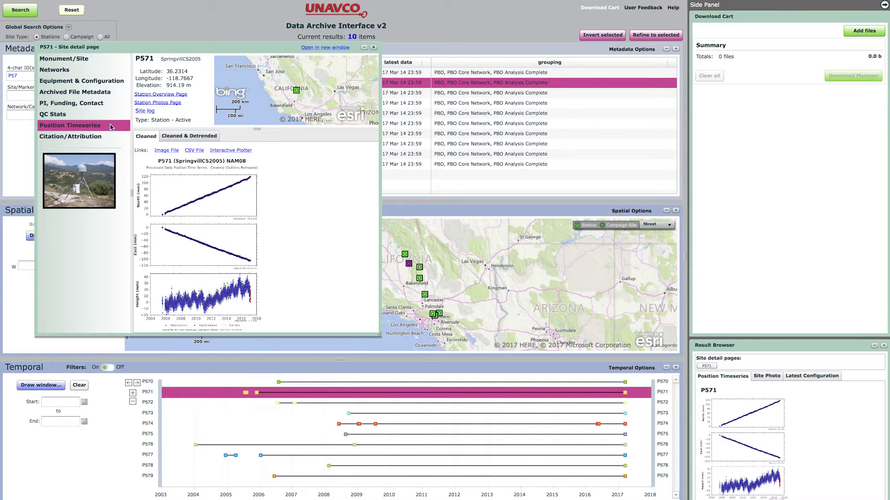
{"action": "left_click", "coordinate": [168, 95]}
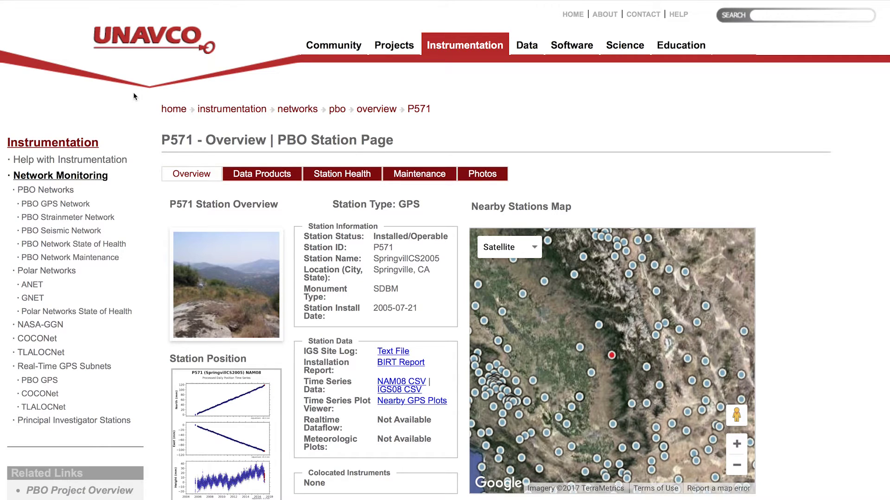
{"action": "key", "text": "ctrl+w"}
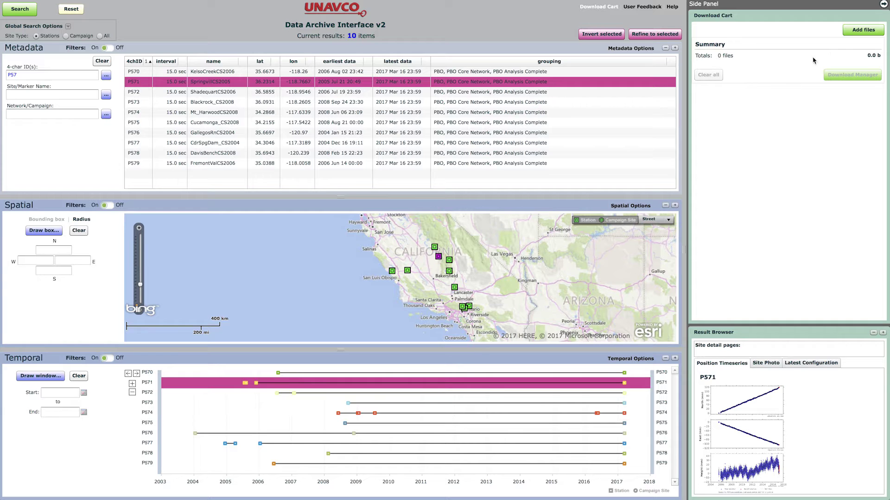
Step: Add the P57x files (22.7 Gb) to the cart, then set Campaign sites and high sample rate
{"action": "left_click", "coordinate": [858, 30]}
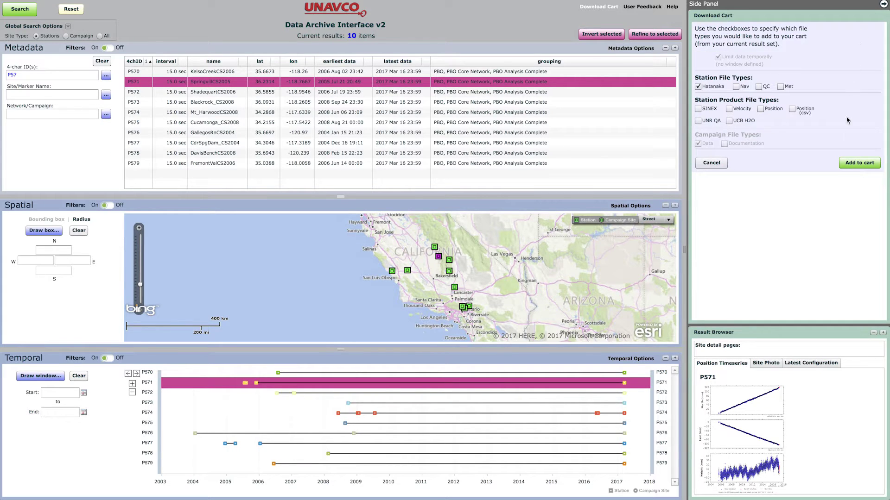
{"action": "left_click", "coordinate": [842, 166]}
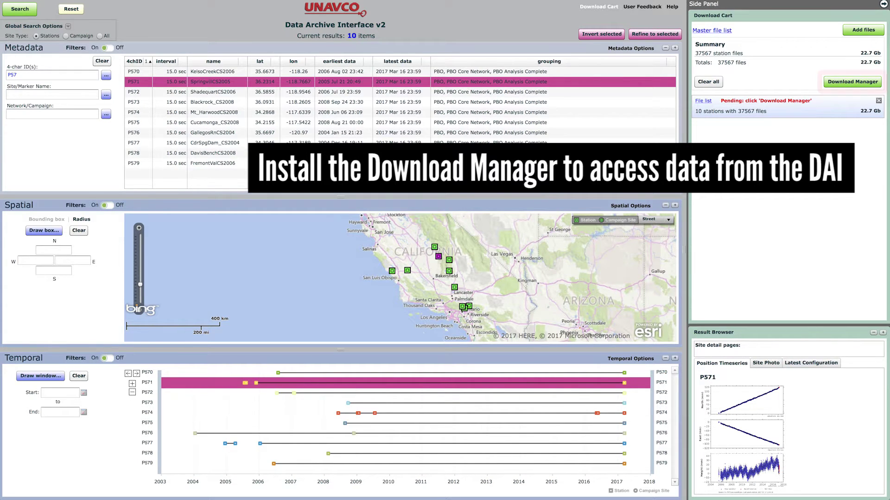
{"action": "left_click", "coordinate": [86, 37]}
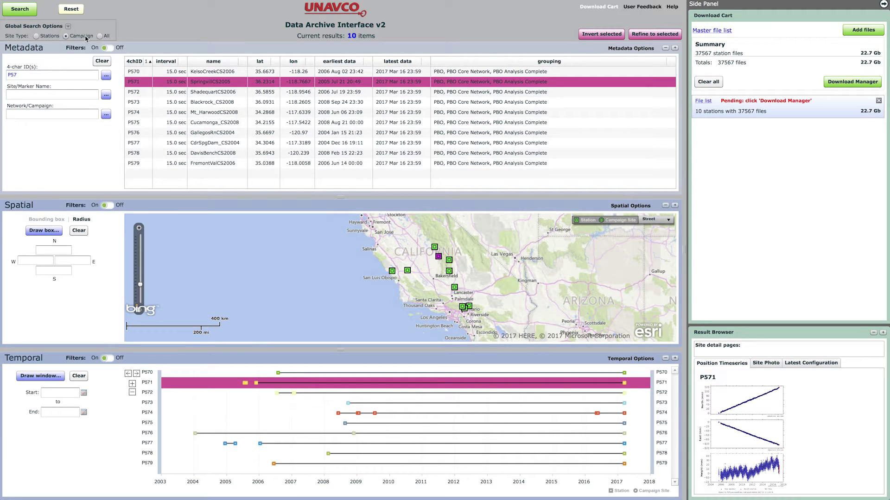
{"action": "left_click", "coordinate": [68, 26]}
{"action": "left_click", "coordinate": [23, 76]}
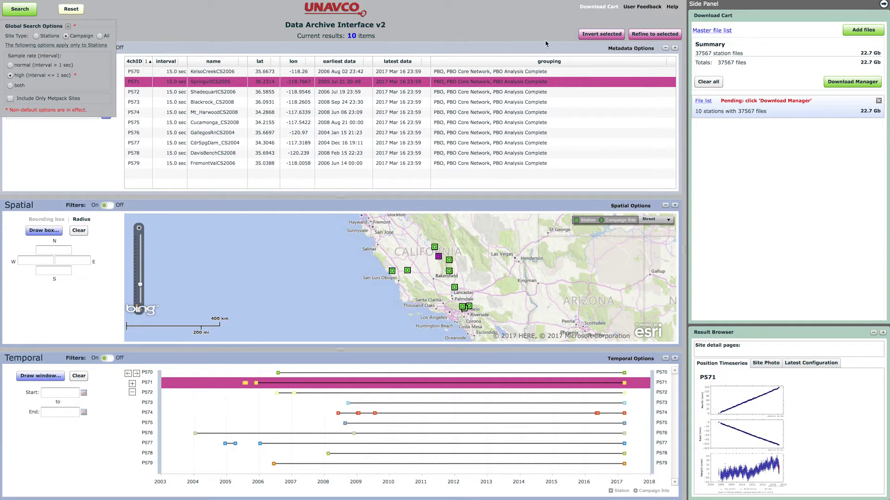
Step: Include SINEX, Velocity and Position files, then play the DAI tutorial on downloading a day's data
{"action": "left_click", "coordinate": [879, 32]}
{"action": "left_click", "coordinate": [713, 109]}
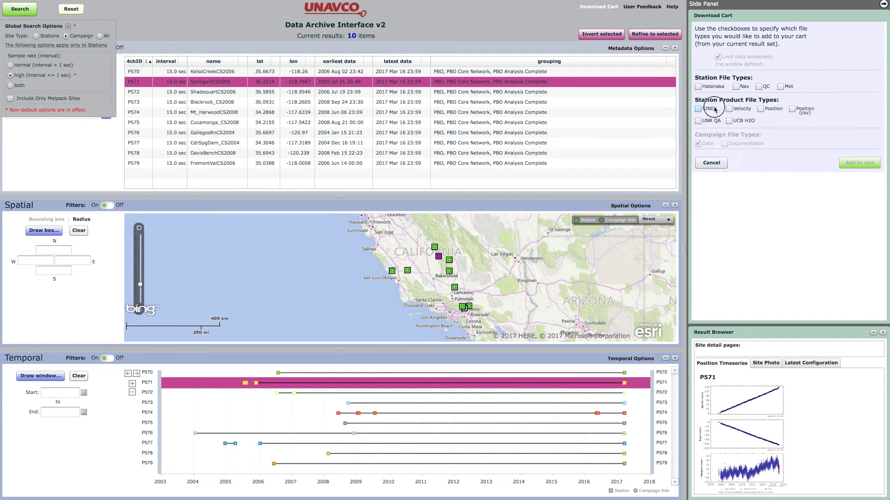
{"action": "left_click", "coordinate": [747, 109]}
{"action": "left_click", "coordinate": [778, 111]}
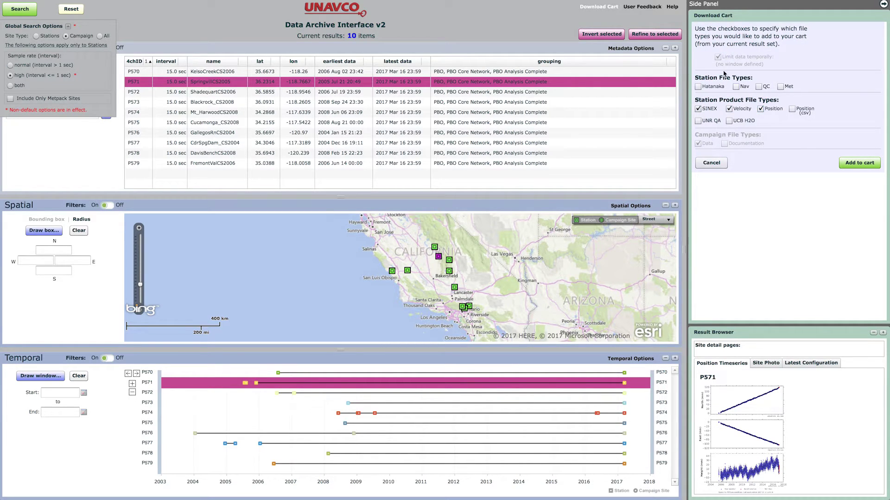
{"action": "left_click", "coordinate": [673, 8]}
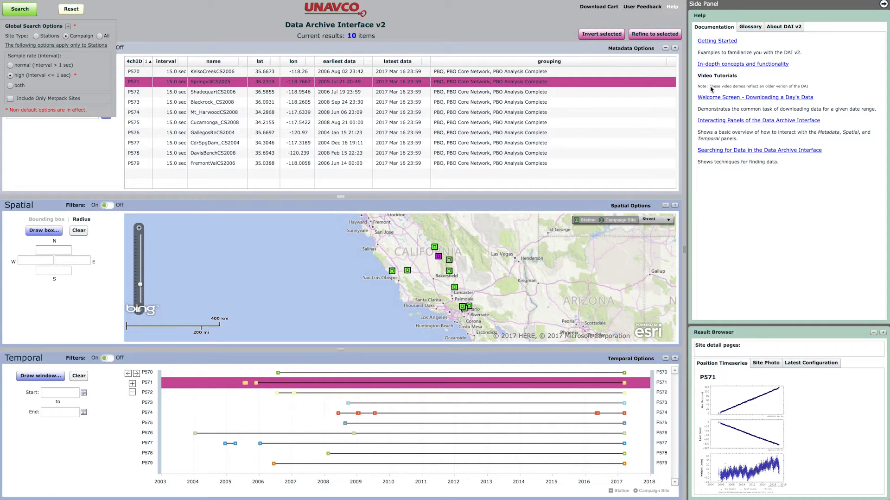
{"action": "left_click", "coordinate": [715, 98]}
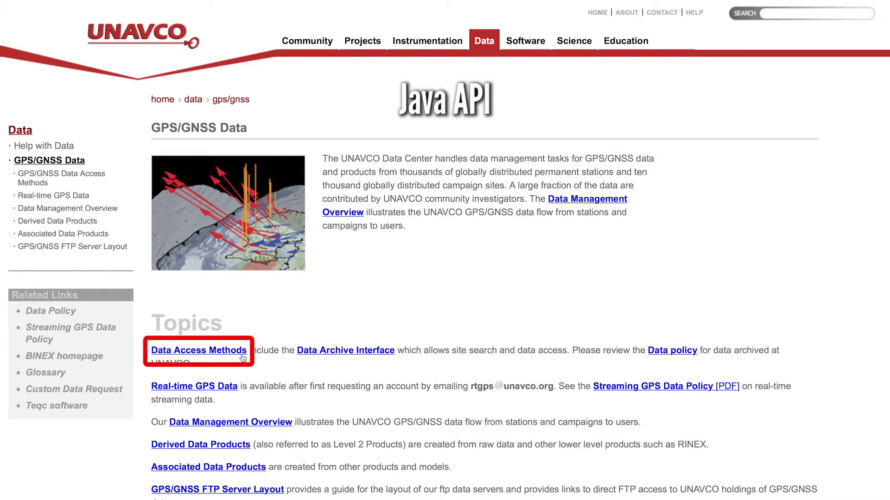
Step: View the Java Clients API page and its Help PDF, then return to Data Access Methods
{"action": "left_click", "coordinate": [242, 356]}
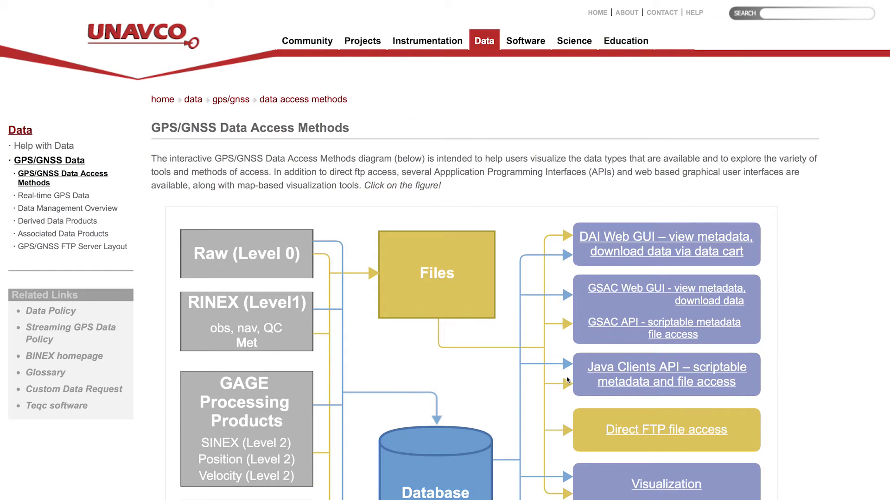
{"action": "left_click", "coordinate": [605, 381]}
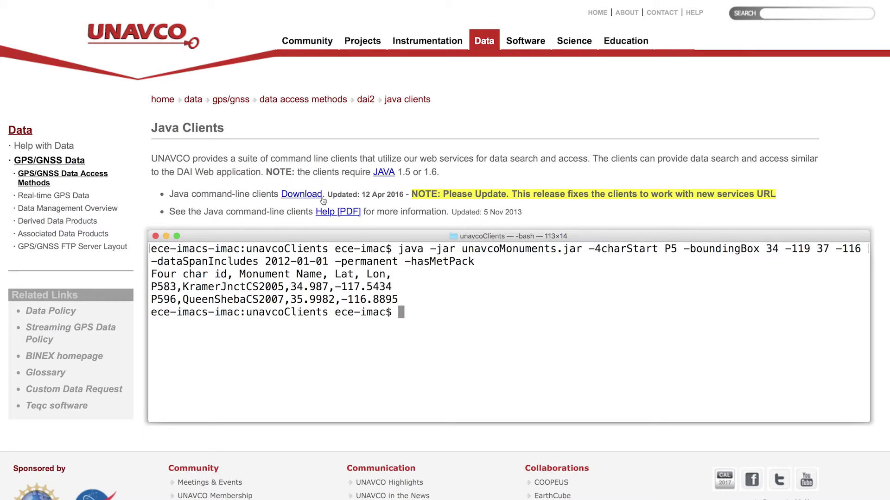
{"action": "left_click", "coordinate": [359, 212]}
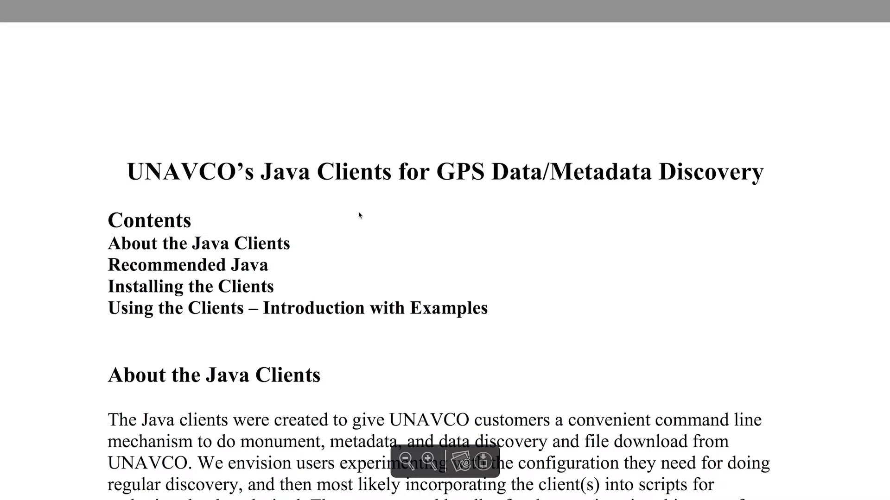
{"action": "scroll", "coordinate": [360, 215], "scroll_direction": "down", "scroll_amount": 2}
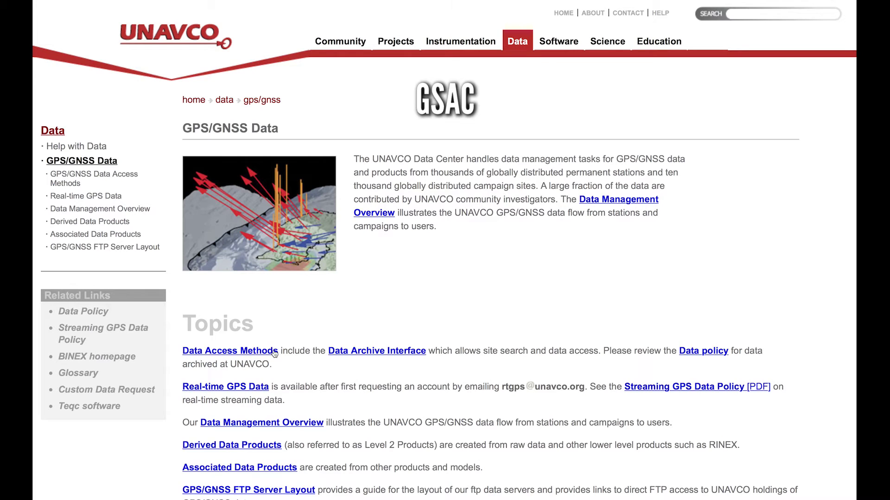
{"action": "left_click", "coordinate": [274, 353]}
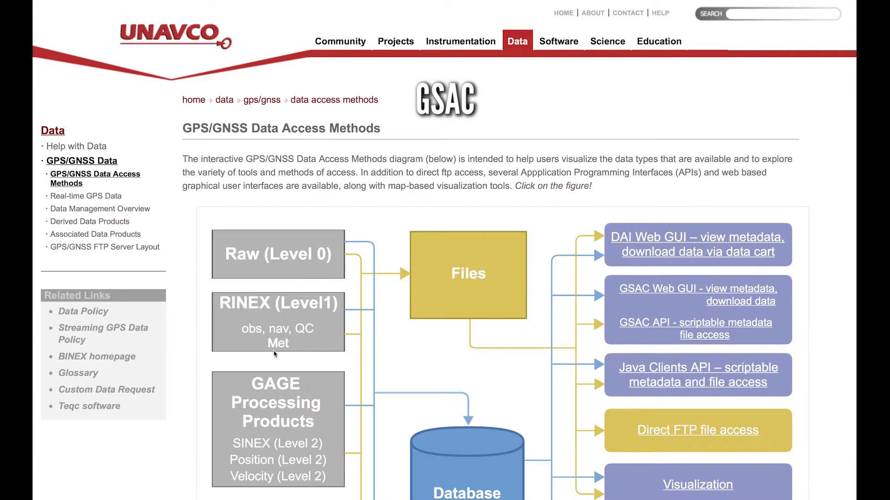
Step: Open the GSAC Web GUI and visit its Search Files, Browse and API Information pages
{"action": "left_click", "coordinate": [638, 297]}
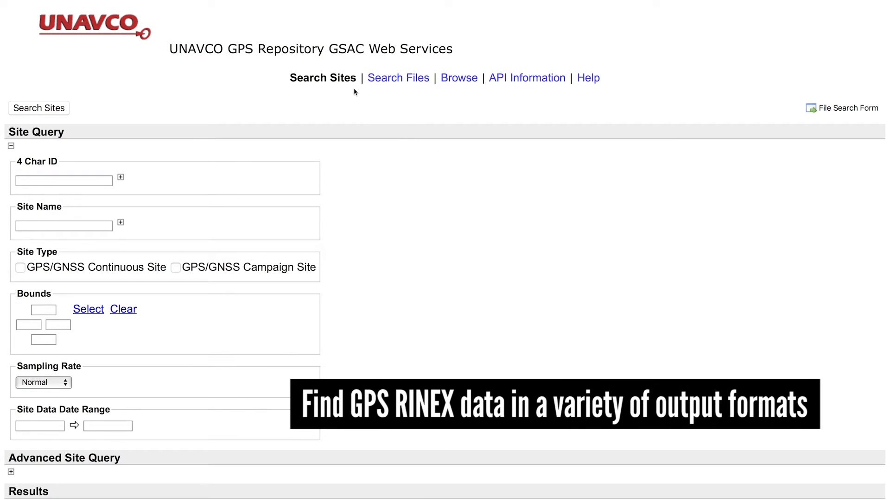
{"action": "left_click", "coordinate": [403, 83]}
{"action": "left_click", "coordinate": [452, 82]}
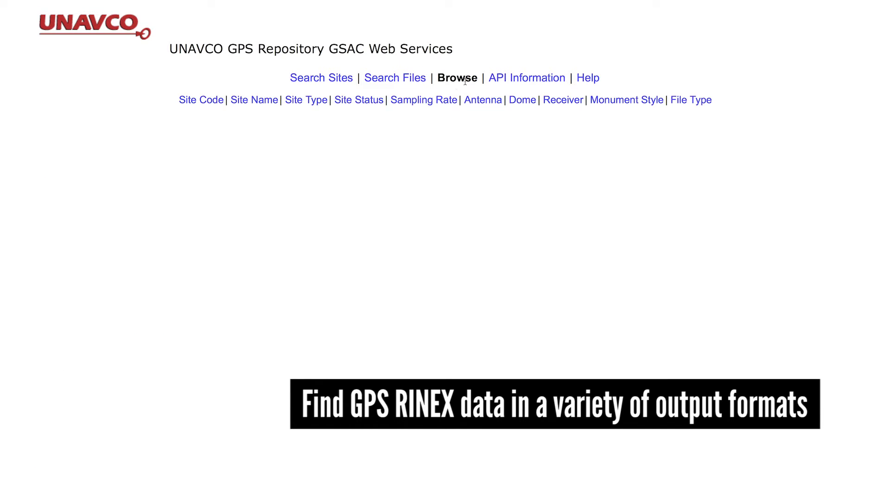
{"action": "left_click", "coordinate": [508, 81]}
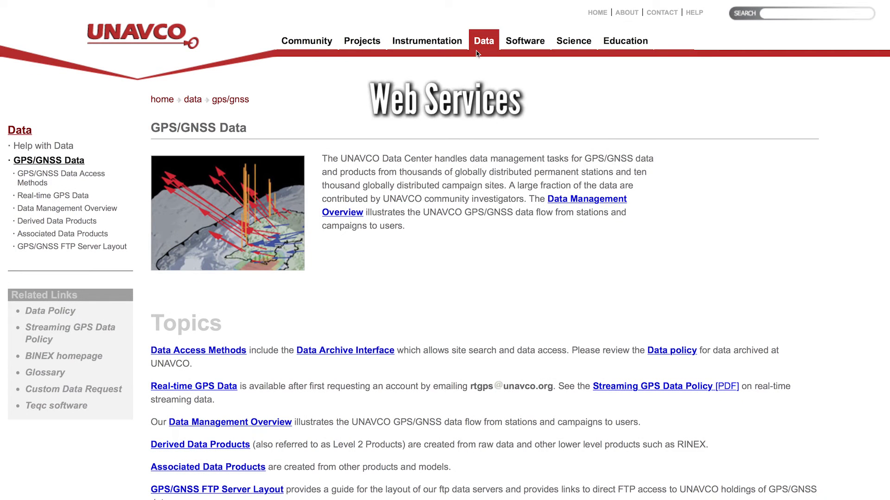
{"action": "mouse_move", "coordinate": [482, 48]}
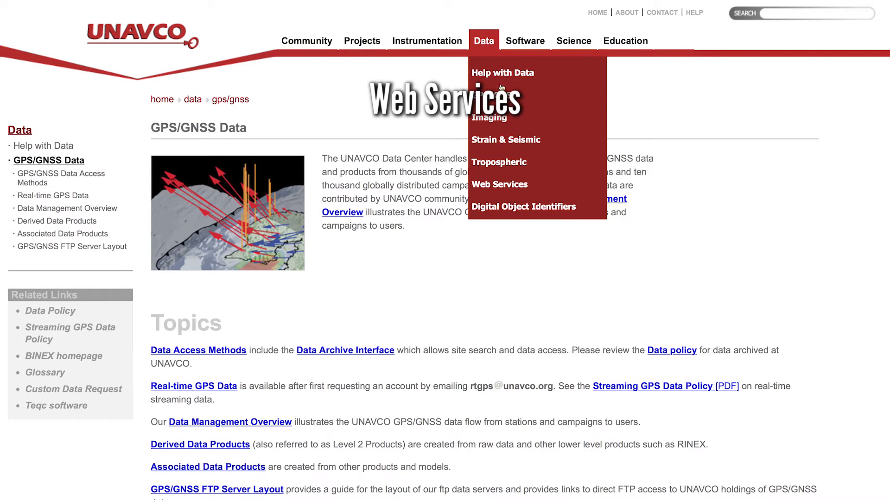
Step: Browse the Web Services docs for GPS/GNSS Station Position and Tropospheric Meteorological Time Series
{"action": "left_click", "coordinate": [535, 184]}
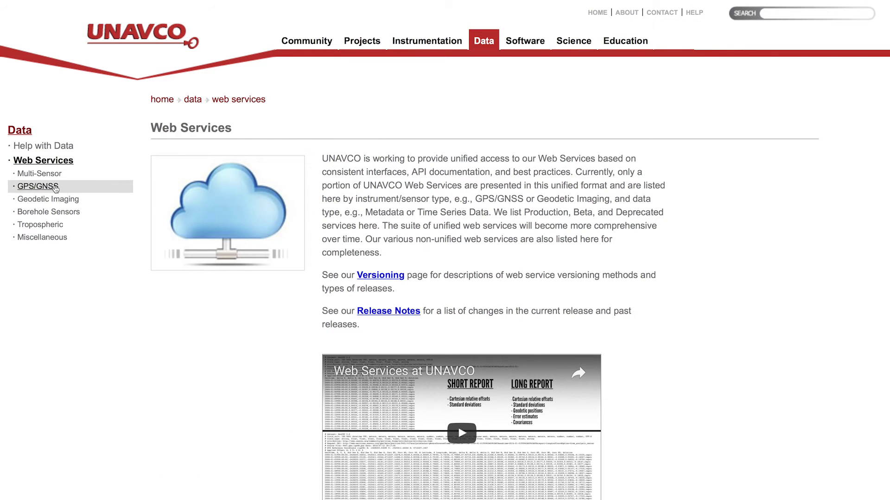
{"action": "left_click", "coordinate": [58, 189]}
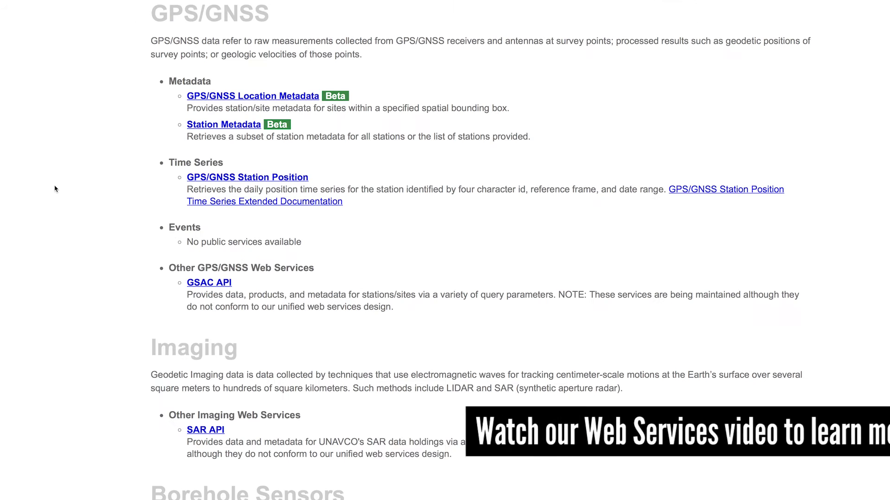
{"action": "left_click", "coordinate": [203, 181]}
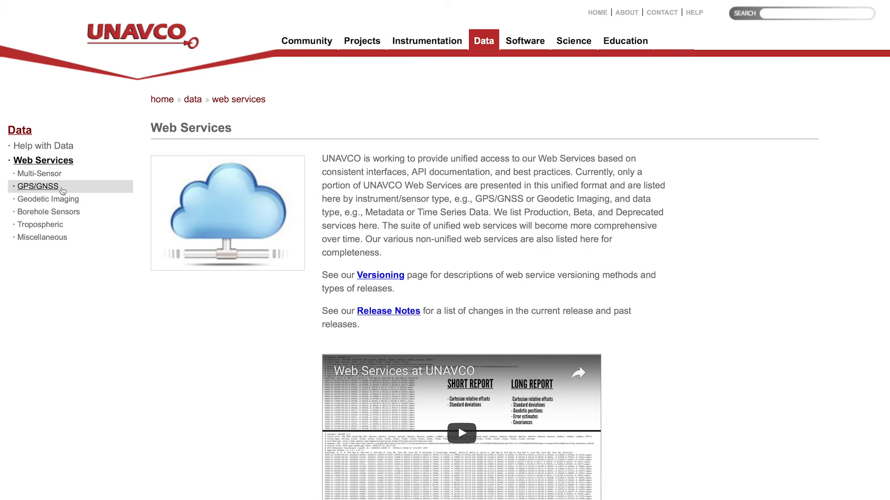
{"action": "left_click", "coordinate": [63, 227]}
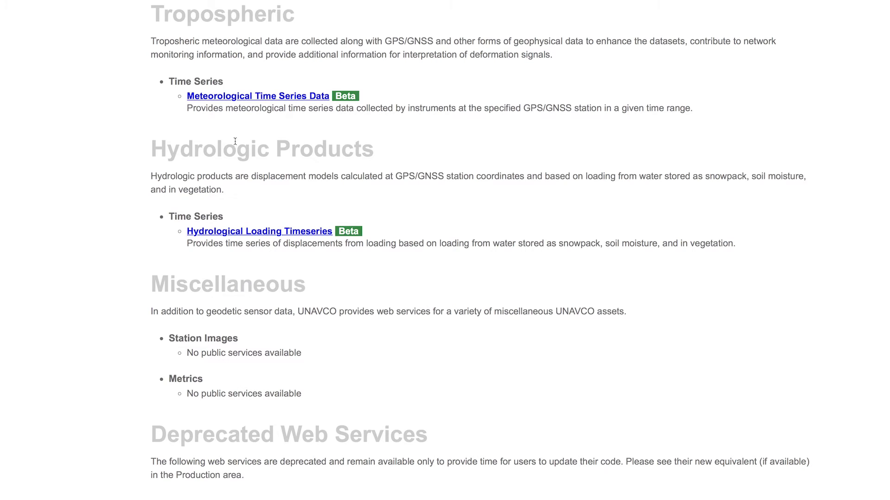
{"action": "left_click", "coordinate": [265, 98]}
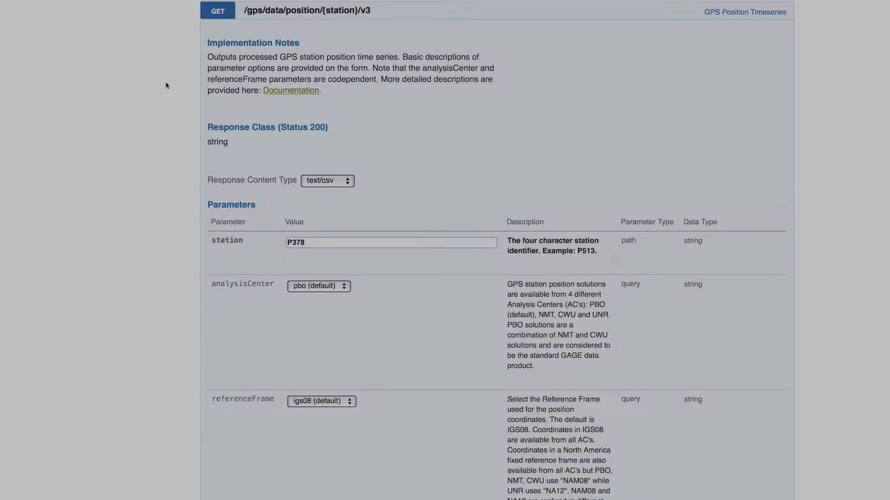
Step: Run the station position request for P378, January–March 2008, and view its curl command
{"action": "scroll", "coordinate": [166, 85], "scroll_direction": "down", "scroll_amount": 5}
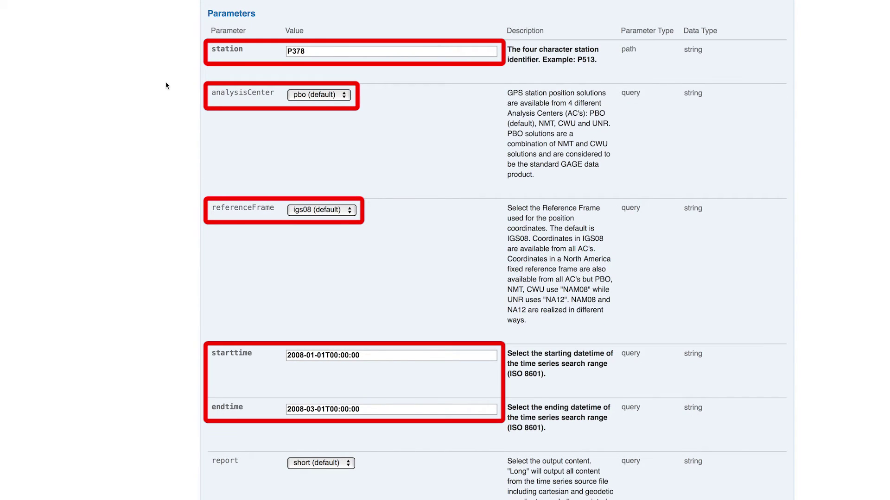
{"action": "scroll", "coordinate": [165, 85], "scroll_direction": "down", "scroll_amount": 15}
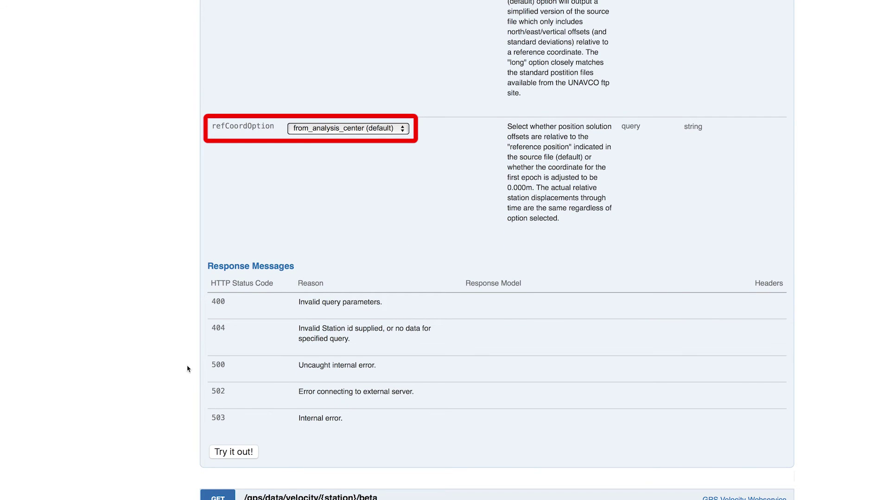
{"action": "left_click", "coordinate": [239, 452]}
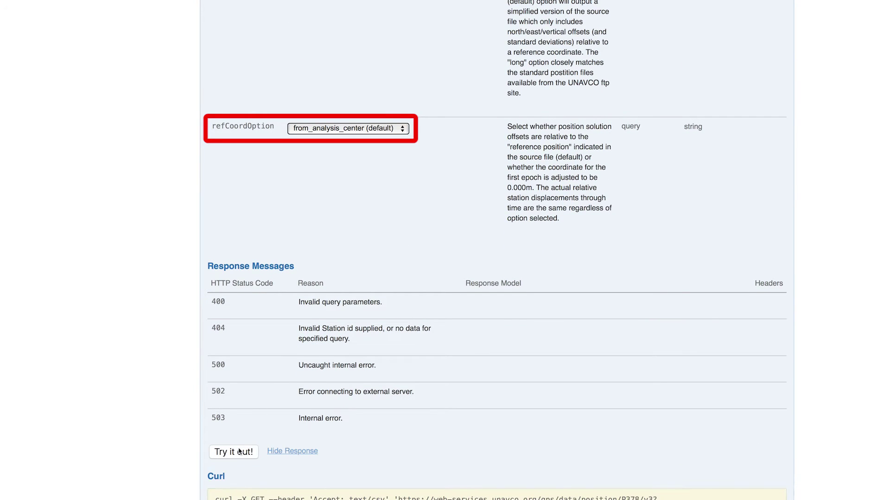
{"action": "scroll", "coordinate": [239, 452], "scroll_direction": "down", "scroll_amount": 7}
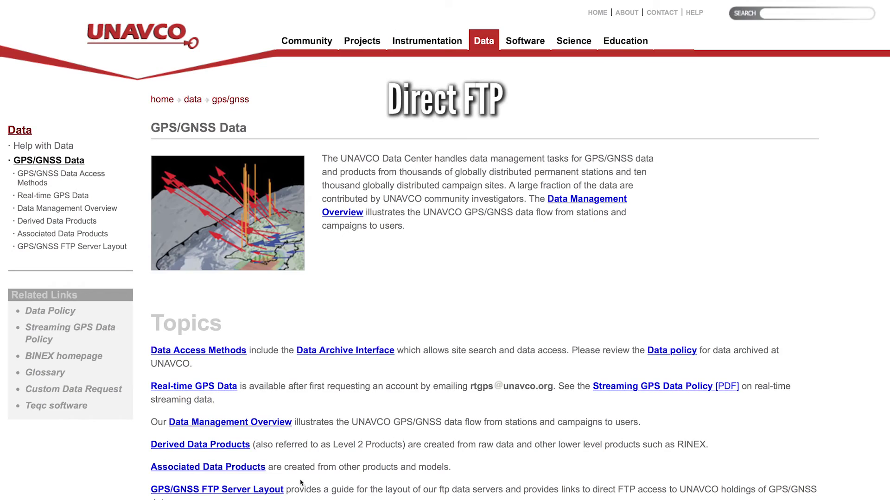
Step: View the GPS/GNSS FTP Server Layout page and connect to the FTP server as Guest
{"action": "left_click", "coordinate": [276, 493]}
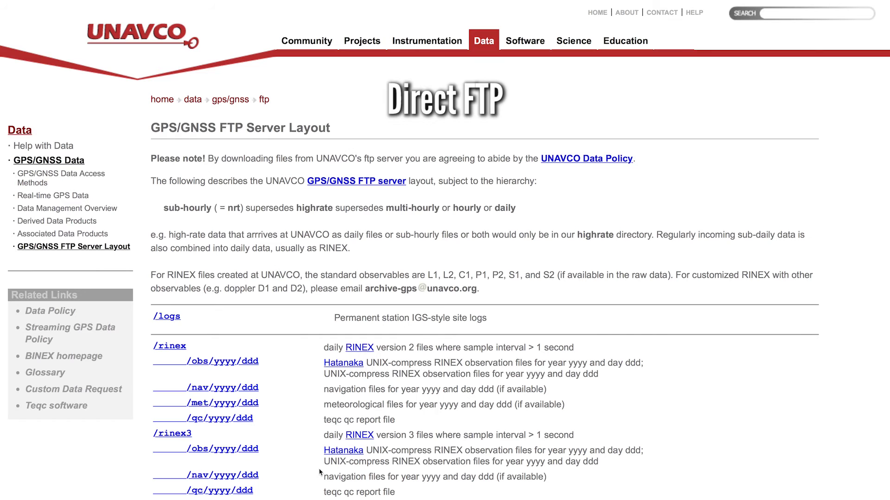
{"action": "left_click", "coordinate": [396, 183]}
{"action": "left_click", "coordinate": [523, 255]}
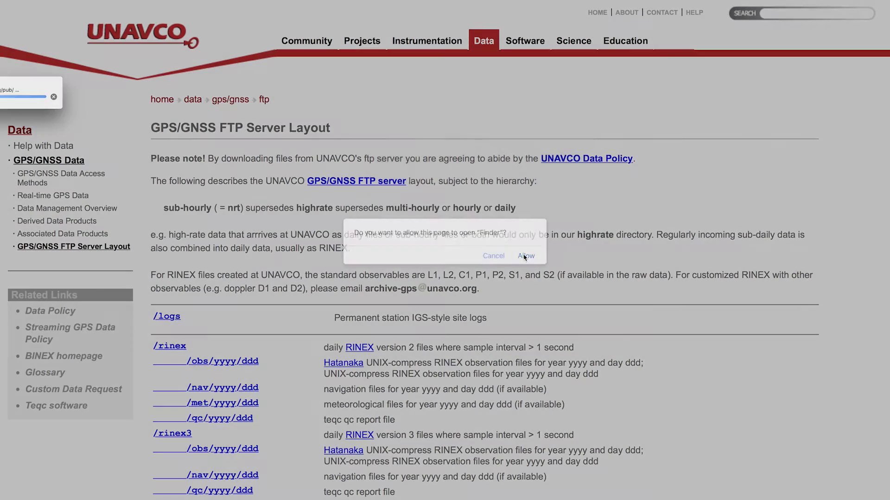
{"action": "key", "text": "Return"}
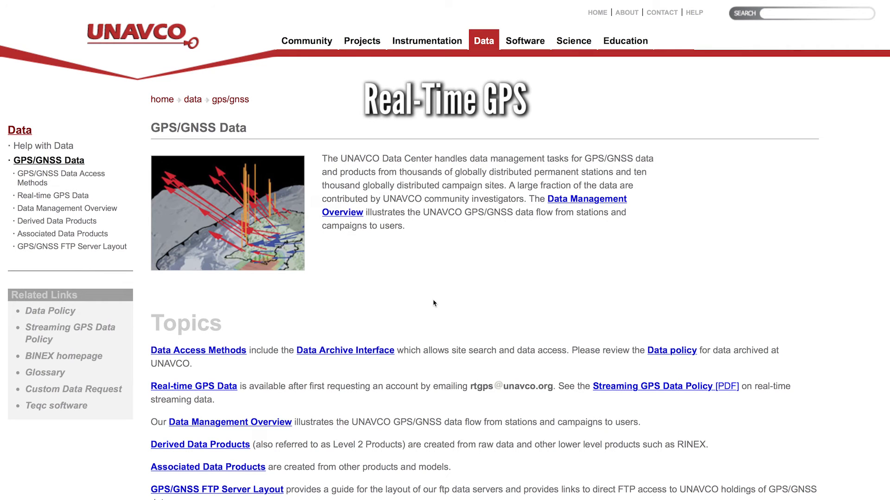
Step: View the real-time GPS How to Use PDF, run P005 met request ending 2012-05-02T23:59:59, open Data Policy
{"action": "left_click", "coordinate": [234, 388]}
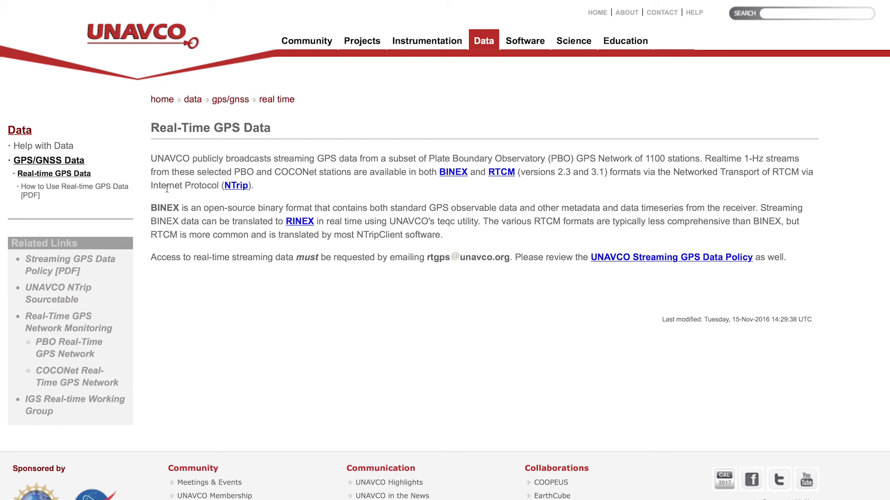
{"action": "left_click", "coordinate": [124, 190]}
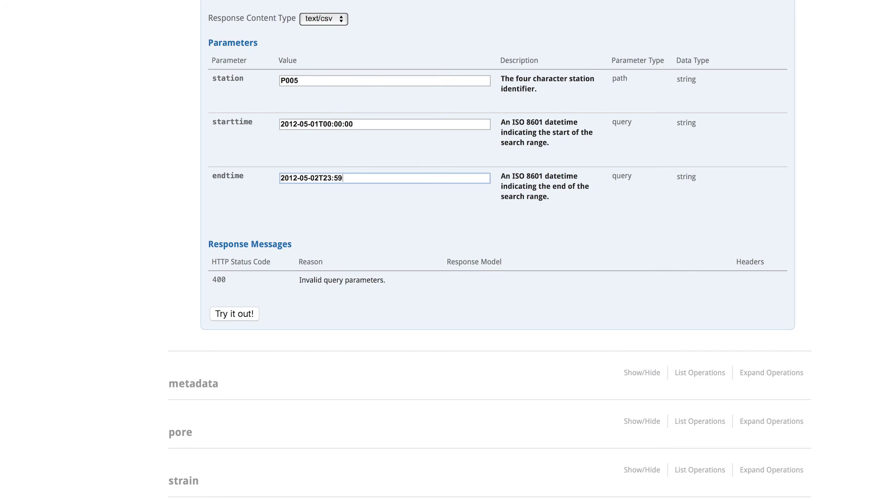
{"action": "type", "text": "59"}
{"action": "left_click", "coordinate": [253, 315]}
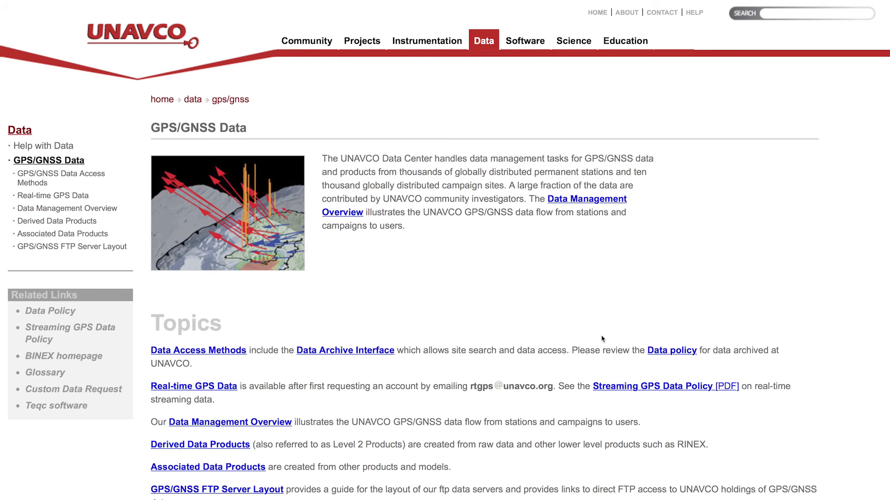
{"action": "left_click", "coordinate": [657, 351]}
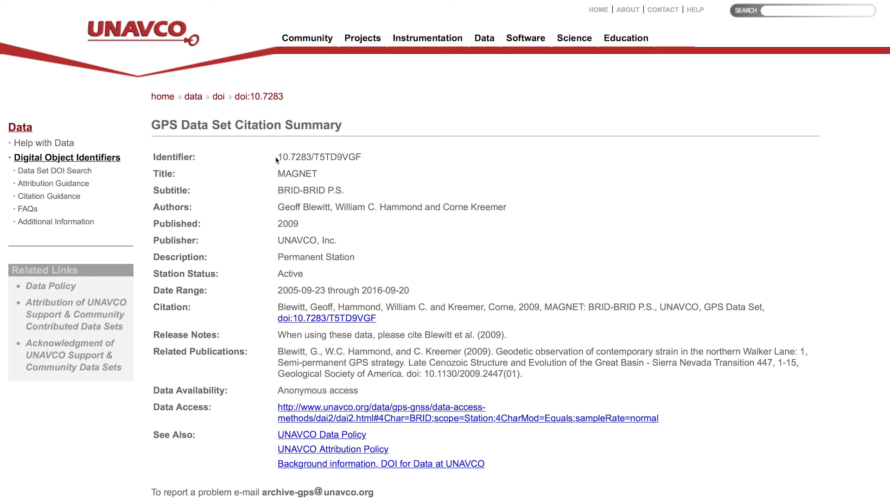
Step: Select the MAGNET data set's DOI 10.7283/T5TD9VGF, then go to Help with Data
{"action": "left_click_drag", "start_coordinate": [276, 158], "coordinate": [366, 158]}
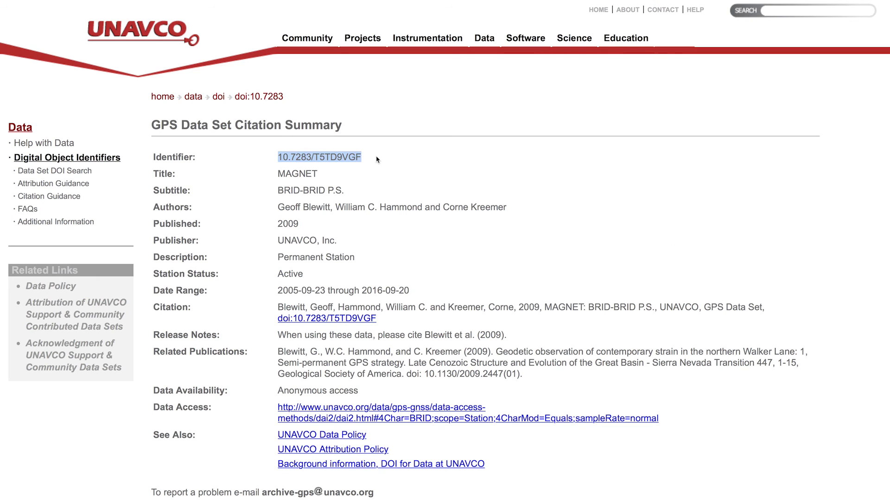
{"action": "left_click", "coordinate": [254, 343]}
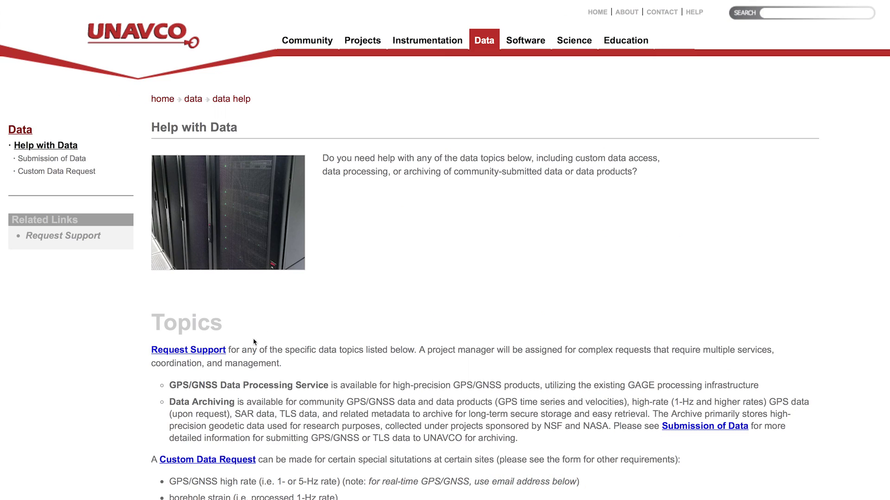